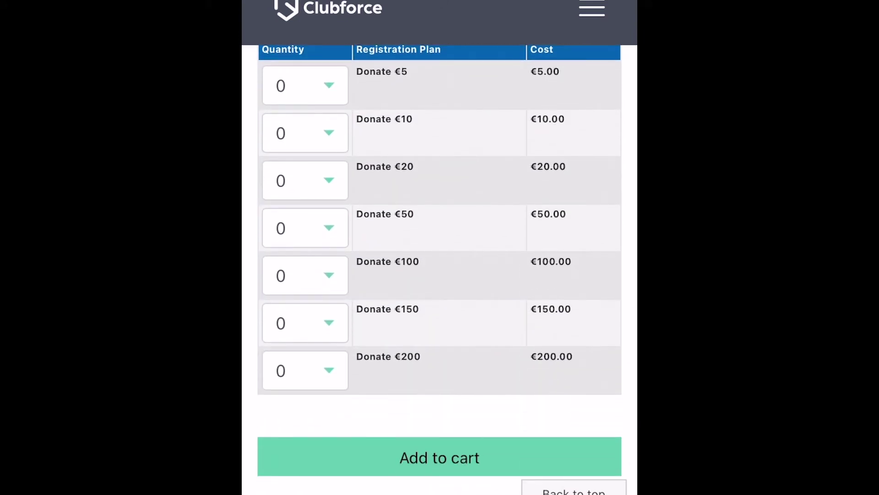
Add one €20 donation to the cart and choose to continue as a guest
click(305, 180)
drag(444, 485, 444, 453)
click(600, 349)
scroll(439, 275, down, 3)
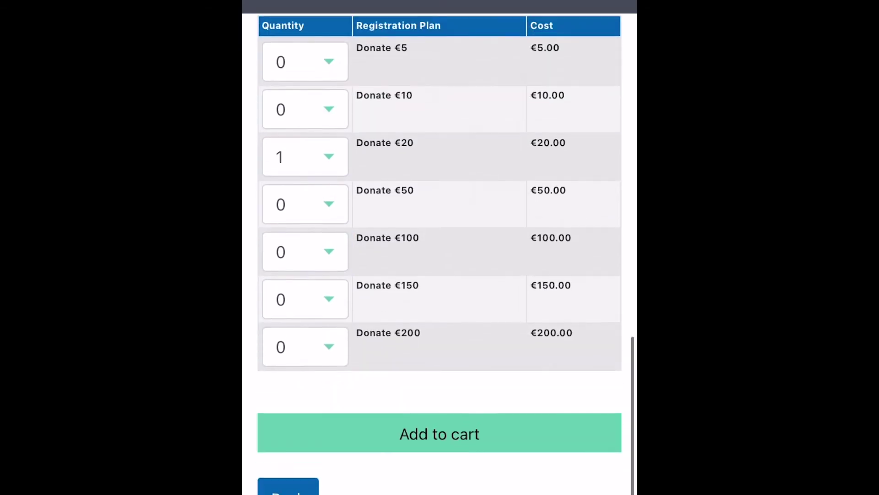
click(440, 449)
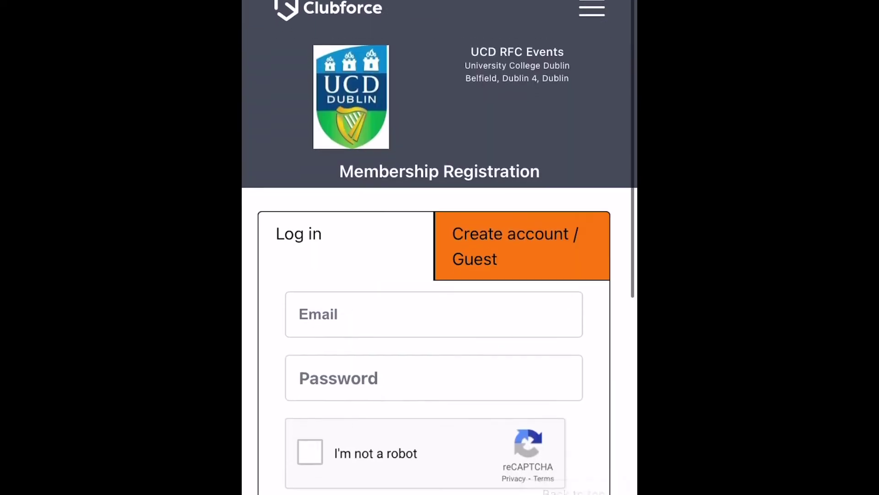
click(522, 246)
scroll(439, 274, down, 3)
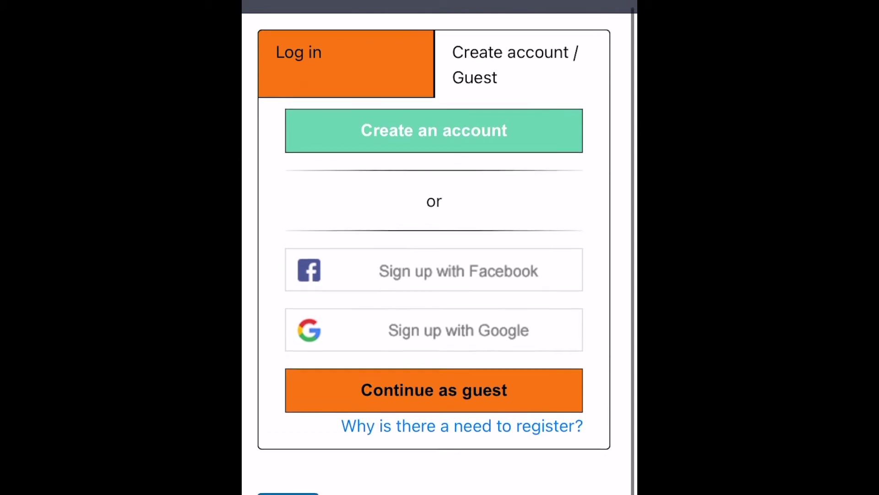
click(434, 131)
Enter and confirm the guest email, ignore the existing-account alert, and continue as guest
click(433, 240)
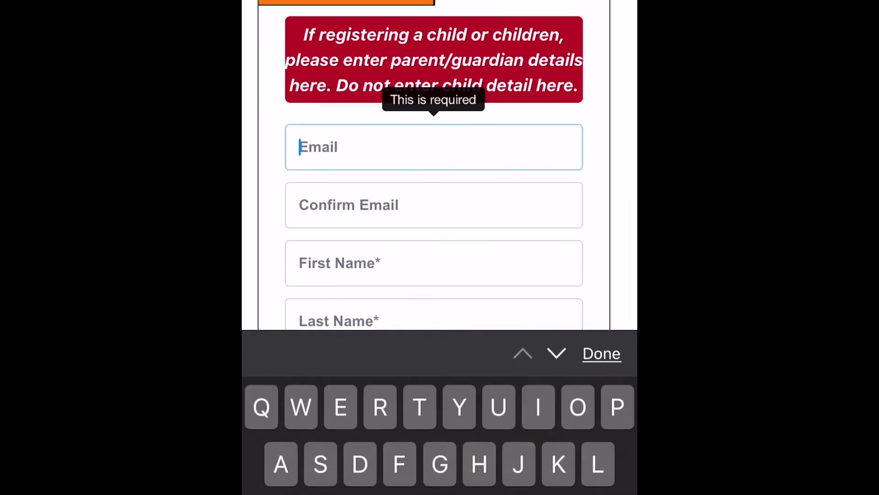
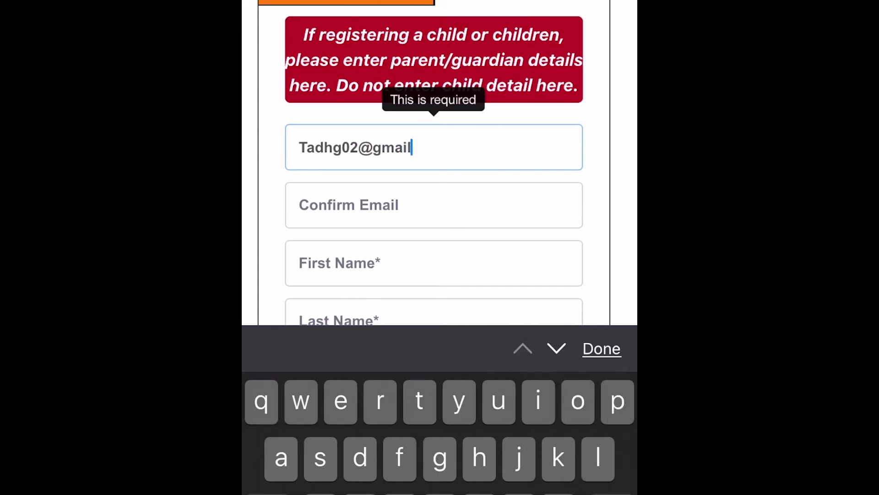
key(Tab)
text(Radhg)
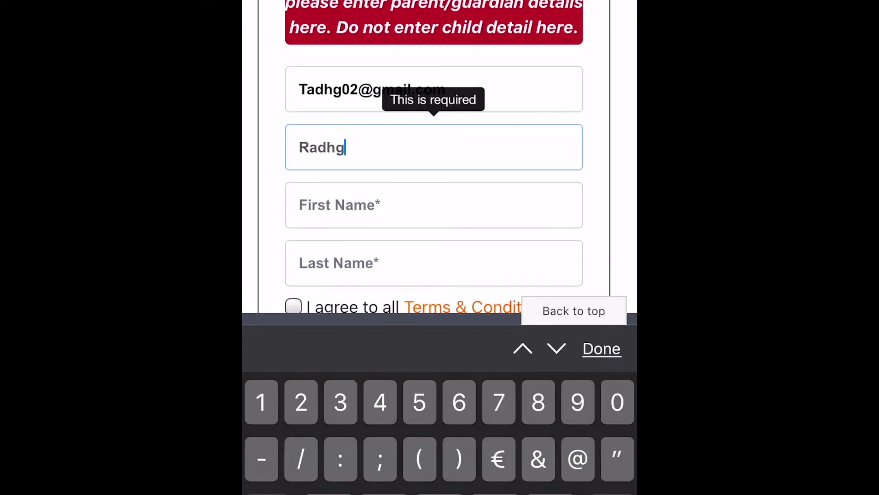
key(BackSpace)
key(BackSpace)
key(BackSpace)
key(BackSpace)
key(BackSpace)
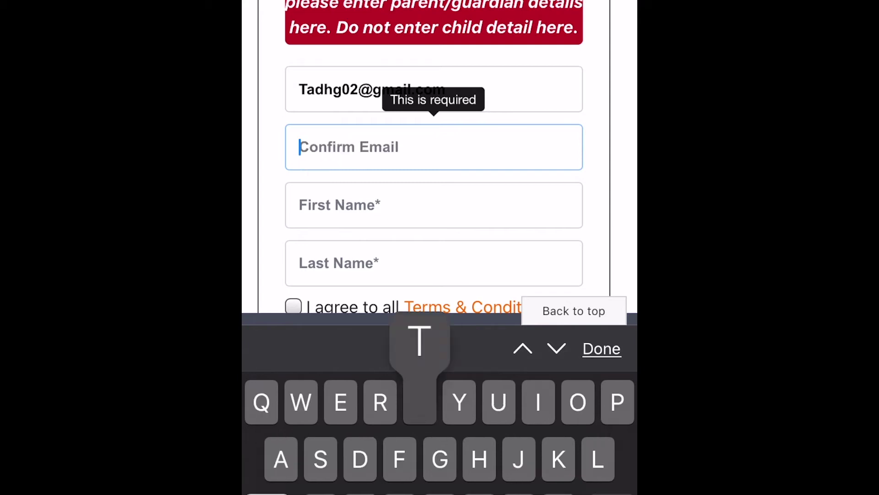
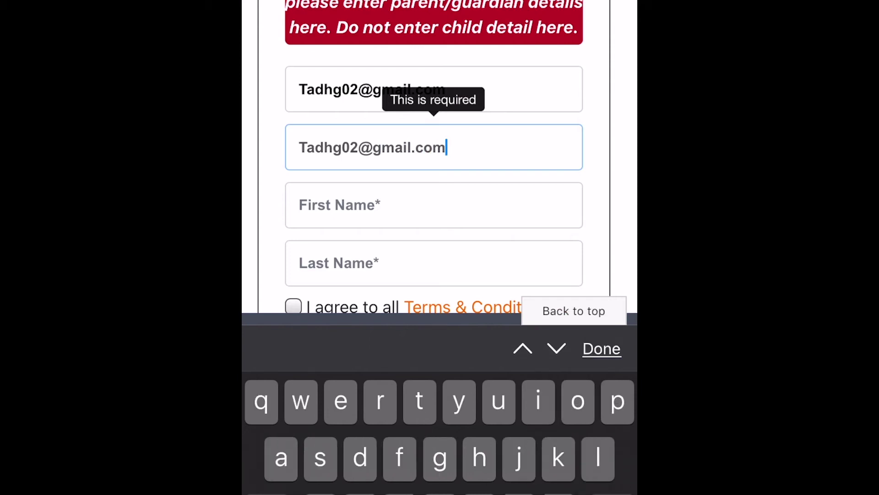
key(Tab)
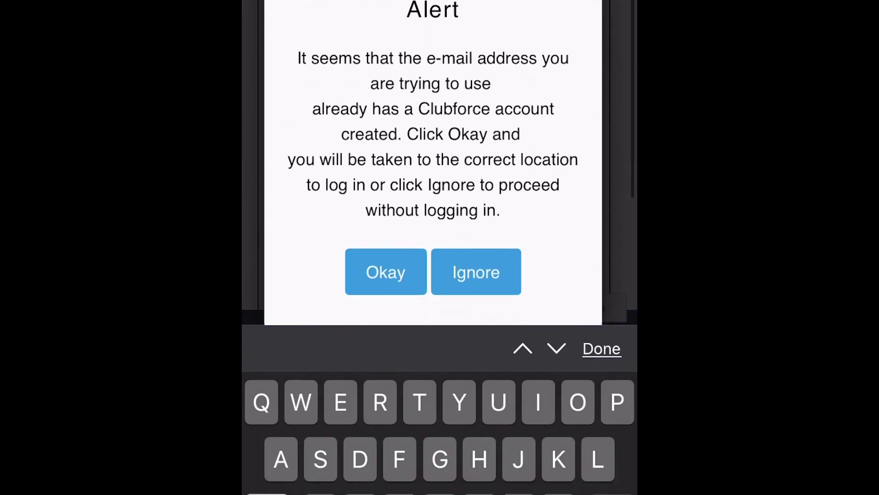
click(386, 273)
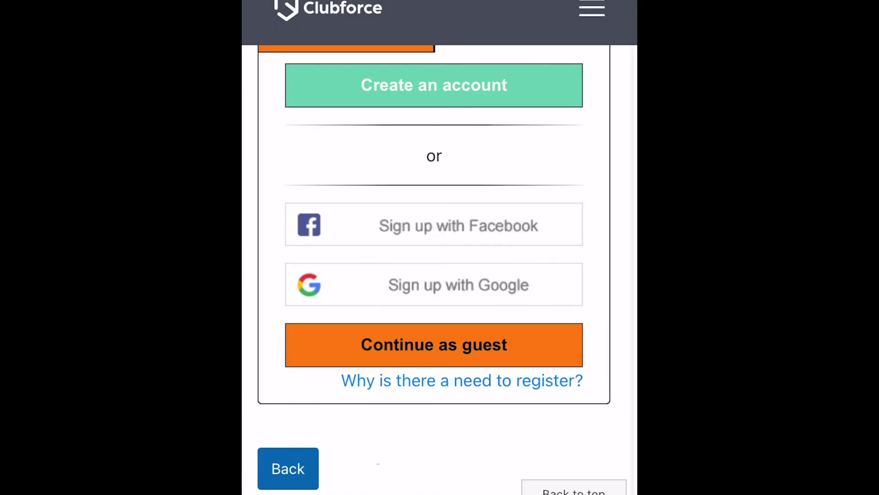
click(433, 344)
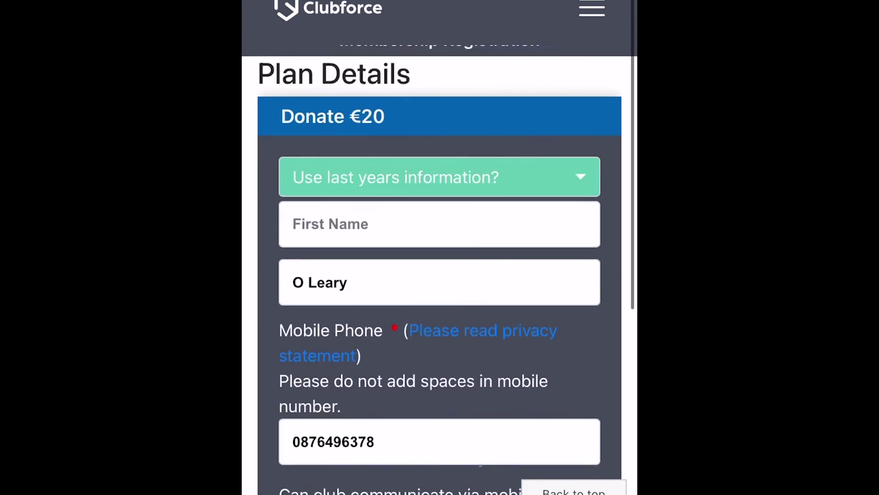
scroll(440, 275, down, 3)
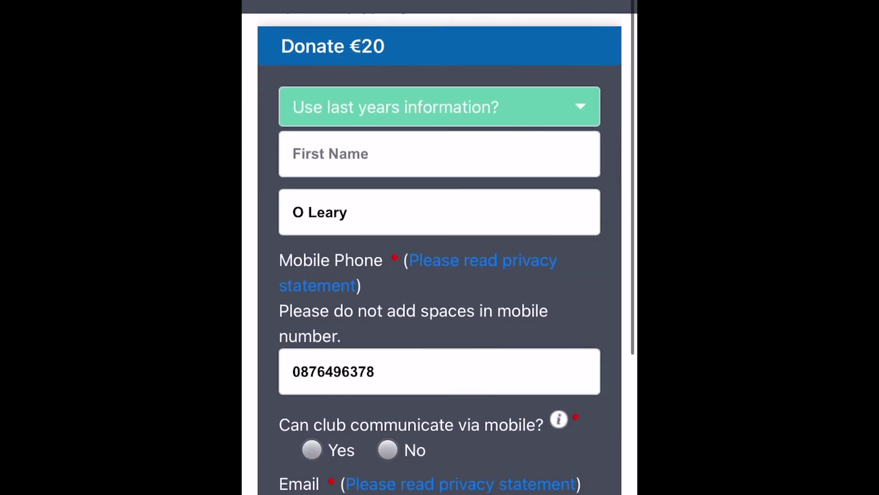
Enter the first name, answer No to mobile and email contact, and untick IRFU data sharing
click(440, 153)
text(Tadhg)
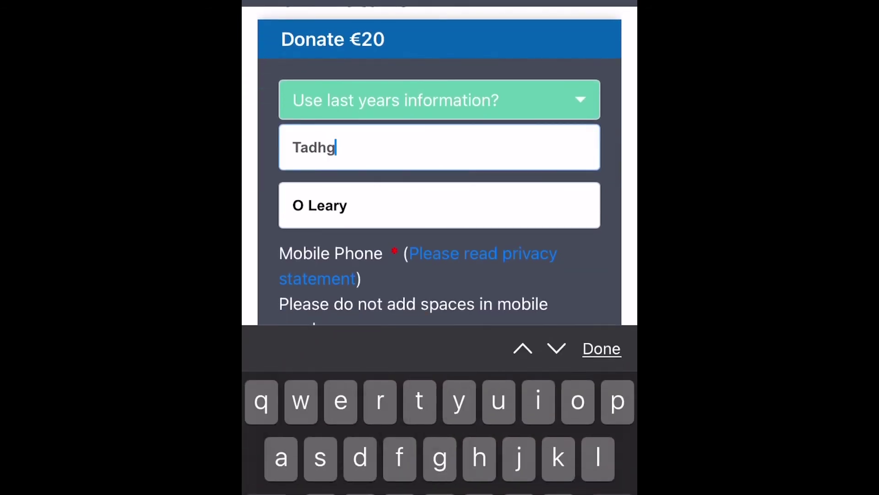
scroll(440, 165, down, 5)
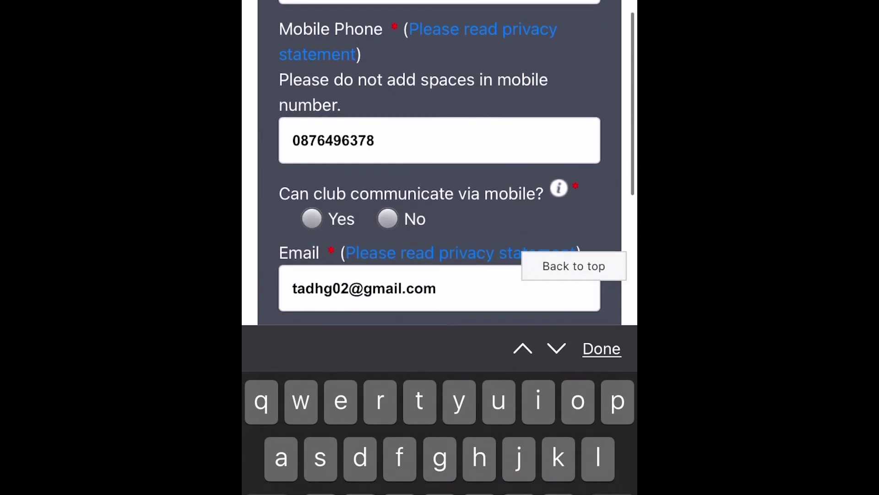
click(387, 203)
scroll(440, 206, down, 3)
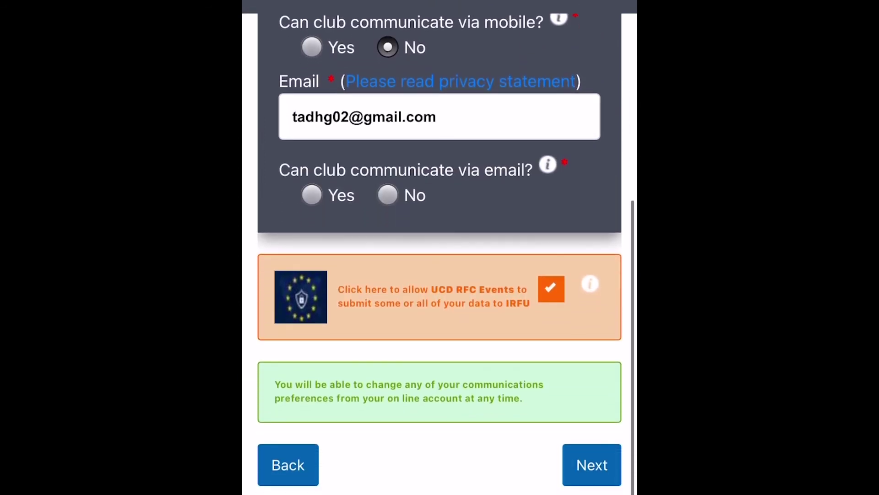
click(388, 195)
click(551, 289)
click(563, 206)
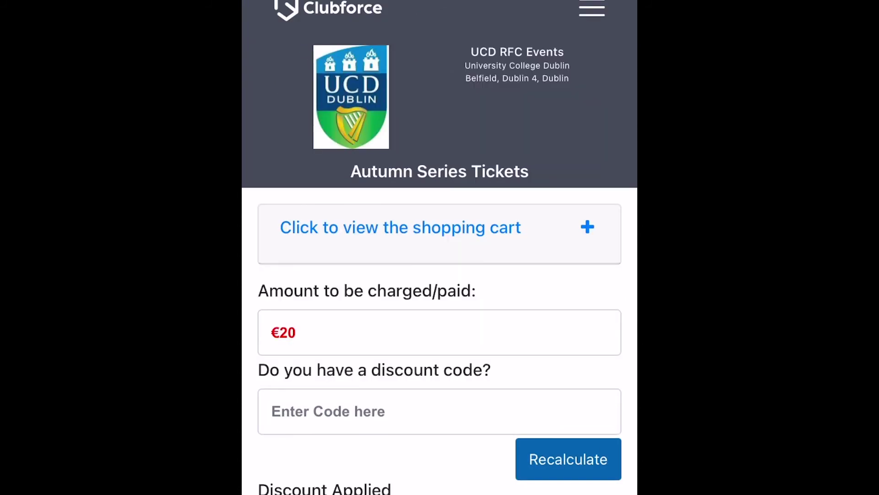
scroll(440, 274, down, 5)
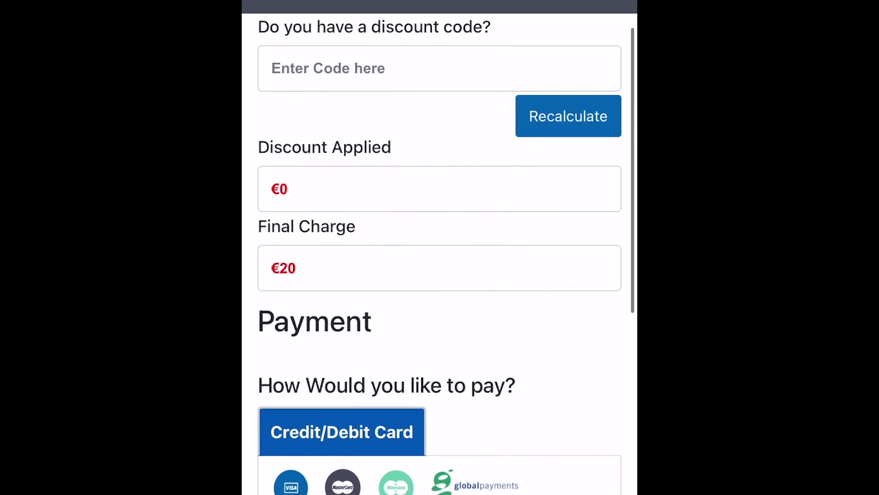
scroll(440, 275, down, 3)
scroll(439, 274, down, 2)
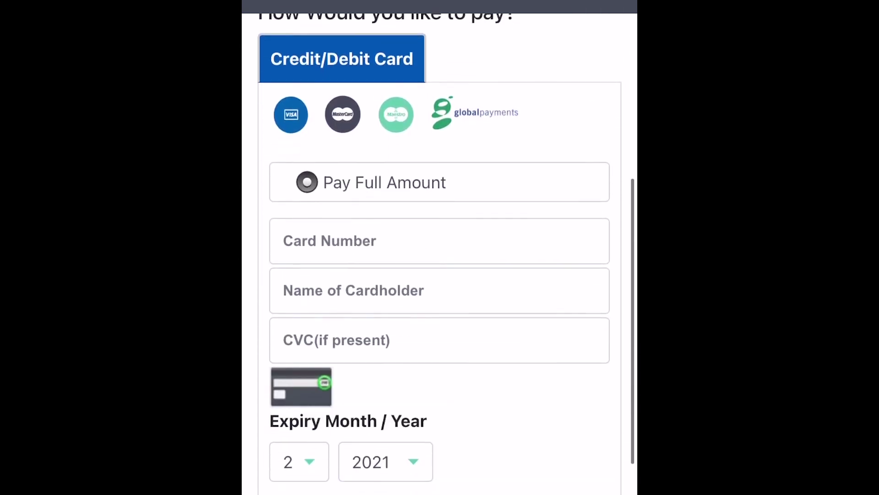
scroll(440, 275, down, 1)
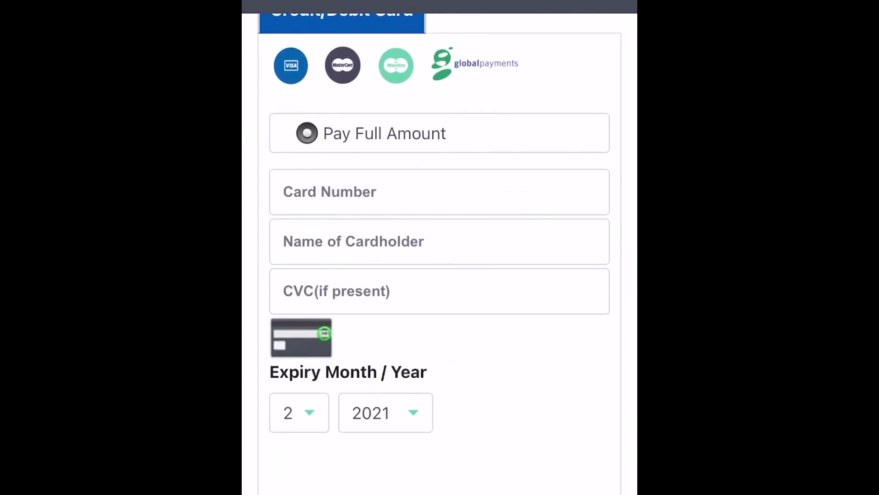
Begin filling the card form at Card Number, then move to the CVC field
click(439, 192)
click(557, 348)
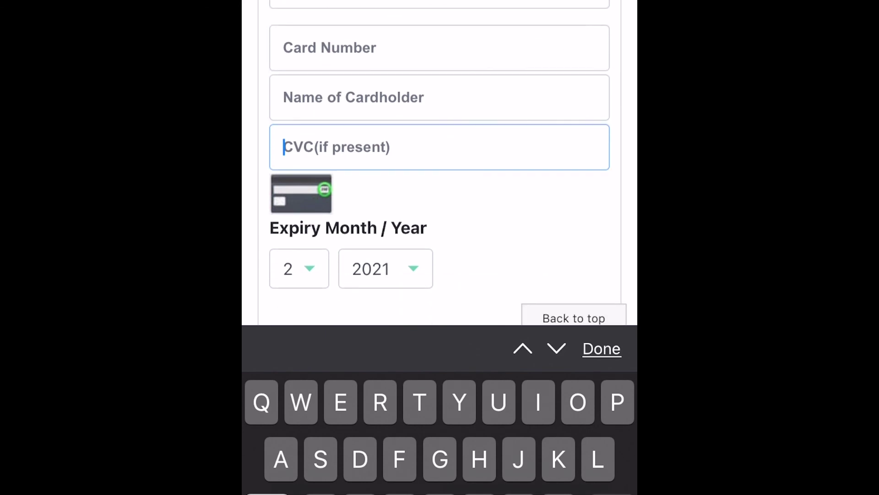
scroll(439, 164, down, 5)
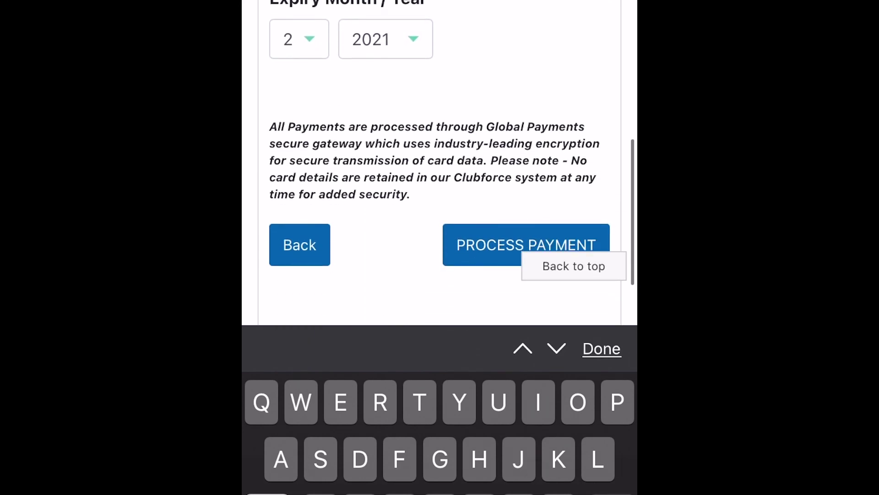